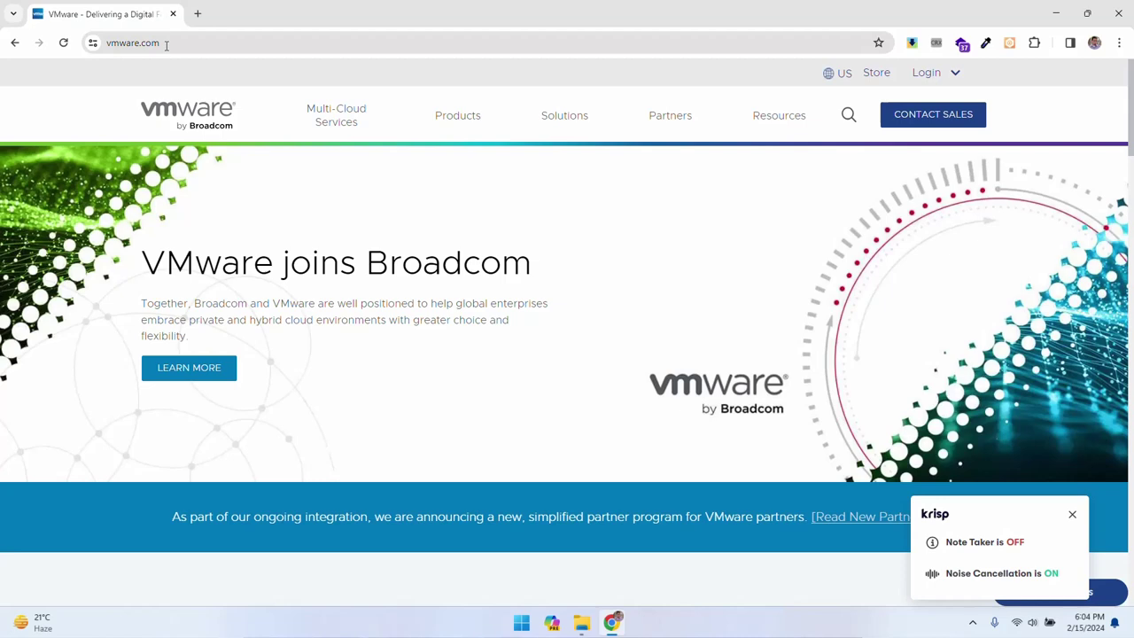
Open the Workstation Player product page from the Products menu's Desktop Hypervisor section.
{"action": "left_click", "coordinate": [458, 120]}
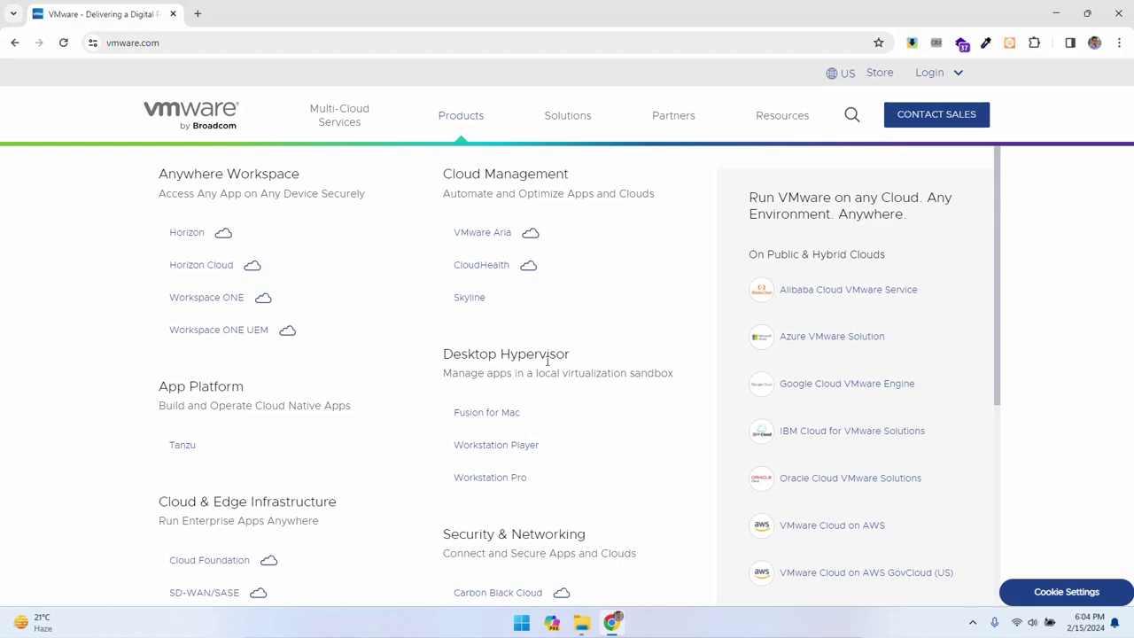
{"action": "left_click", "coordinate": [548, 448]}
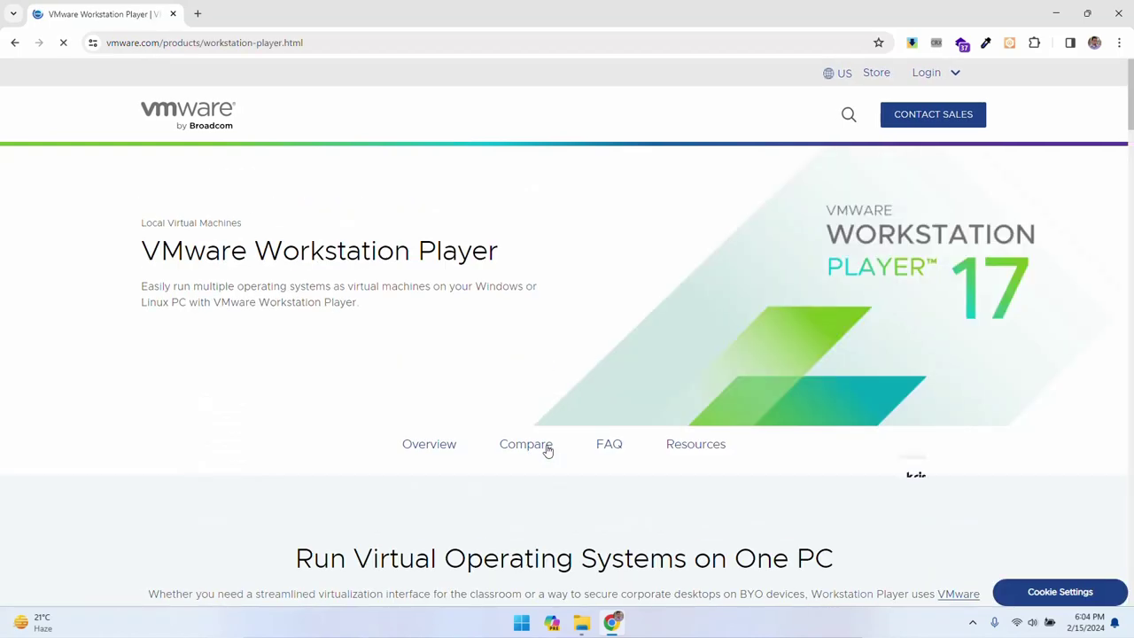
{"action": "scroll", "coordinate": [327, 421], "scroll_direction": "down", "scroll_amount": 1}
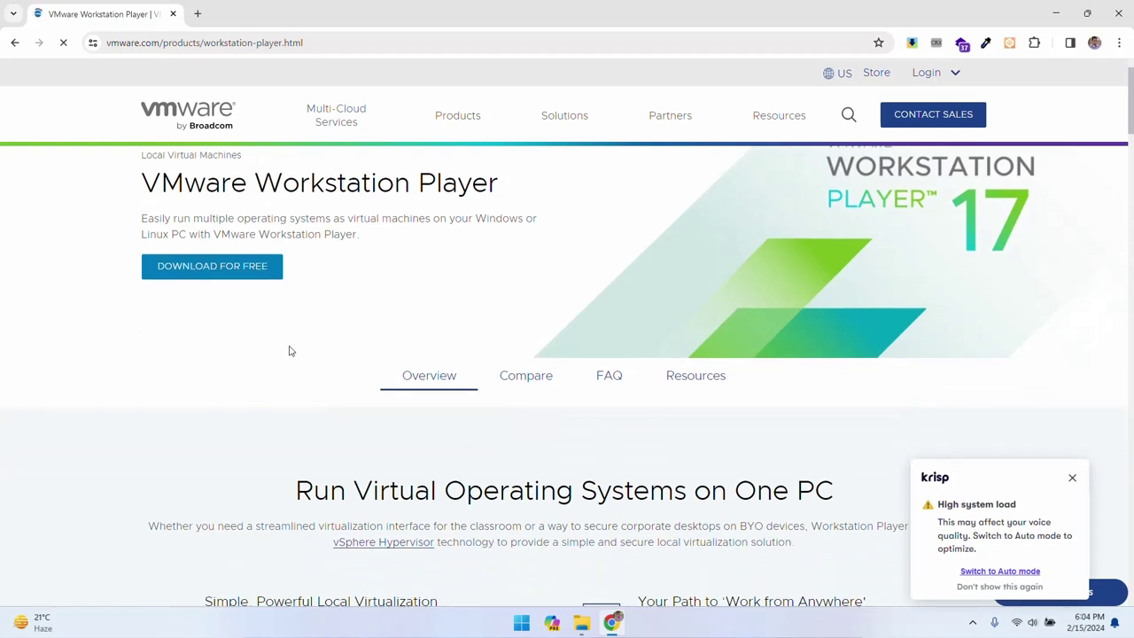
Open the Workstation Player 17.5.0 download files listing the Linux and Windows 64-bit installers.
{"action": "left_click", "coordinate": [238, 271]}
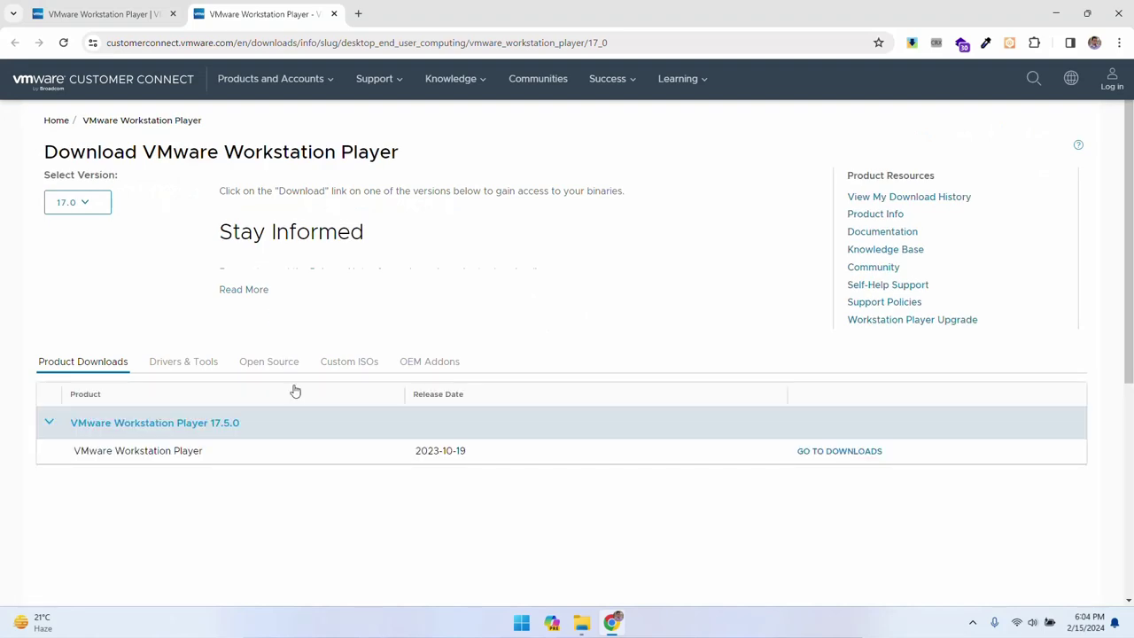
{"action": "left_click", "coordinate": [835, 454]}
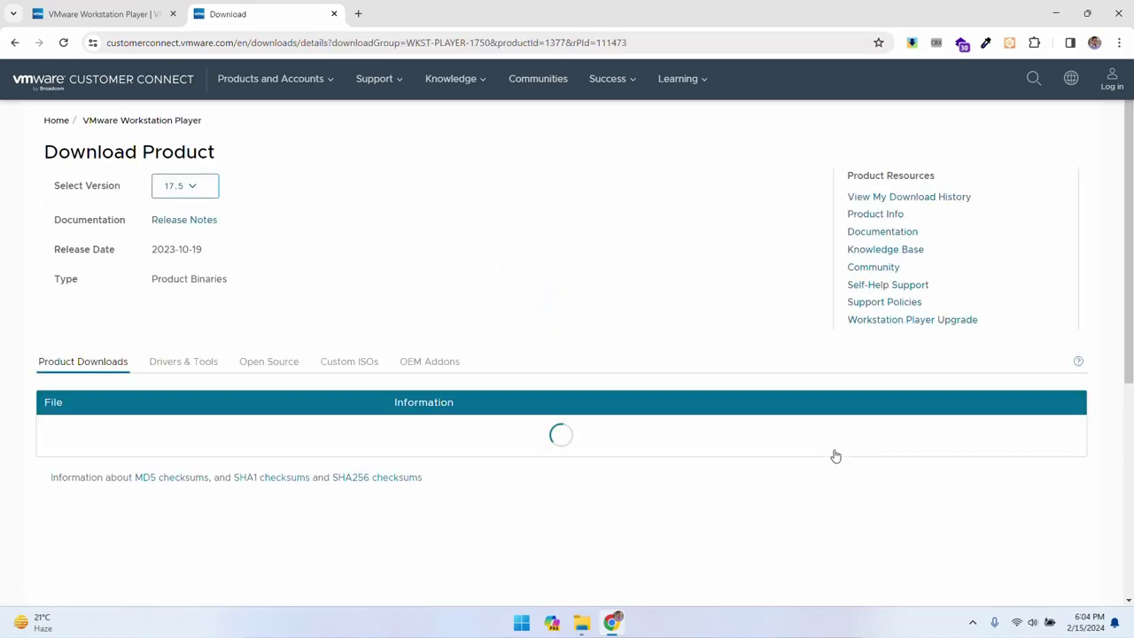
{"action": "scroll", "coordinate": [617, 511], "scroll_direction": "down", "scroll_amount": 2}
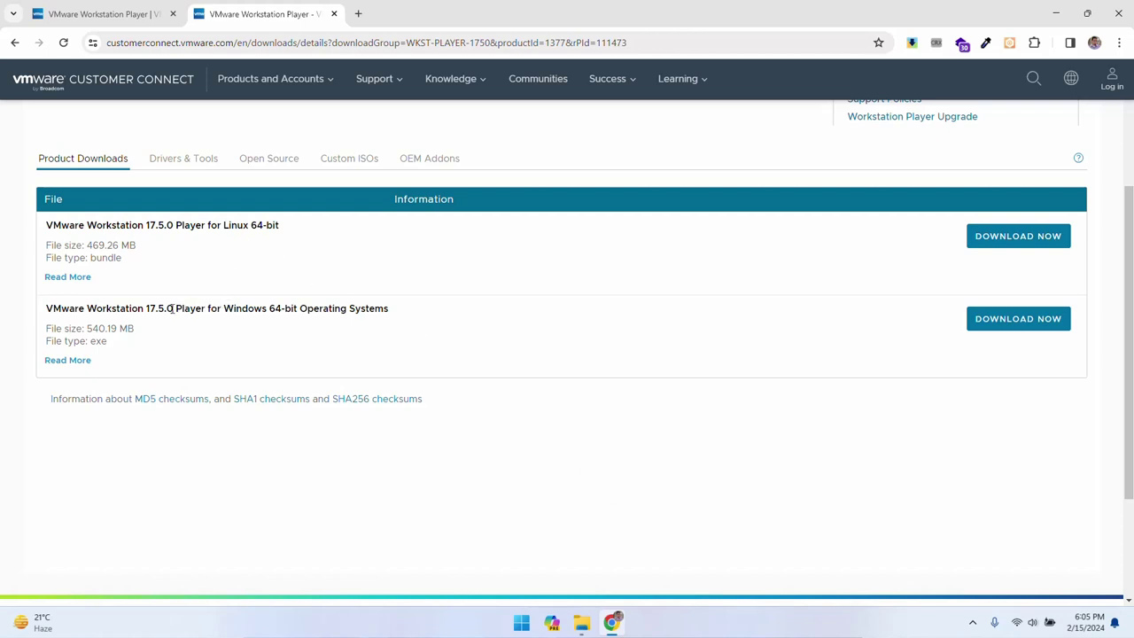
{"action": "left_click_drag", "start_coordinate": [252, 310], "coordinate": [353, 312]}
{"action": "left_click", "coordinate": [411, 319]}
Download the Windows 64-bit installer and run VMware-player-full-17.5.0-22583795.exe from Downloads.
{"action": "left_click", "coordinate": [996, 330]}
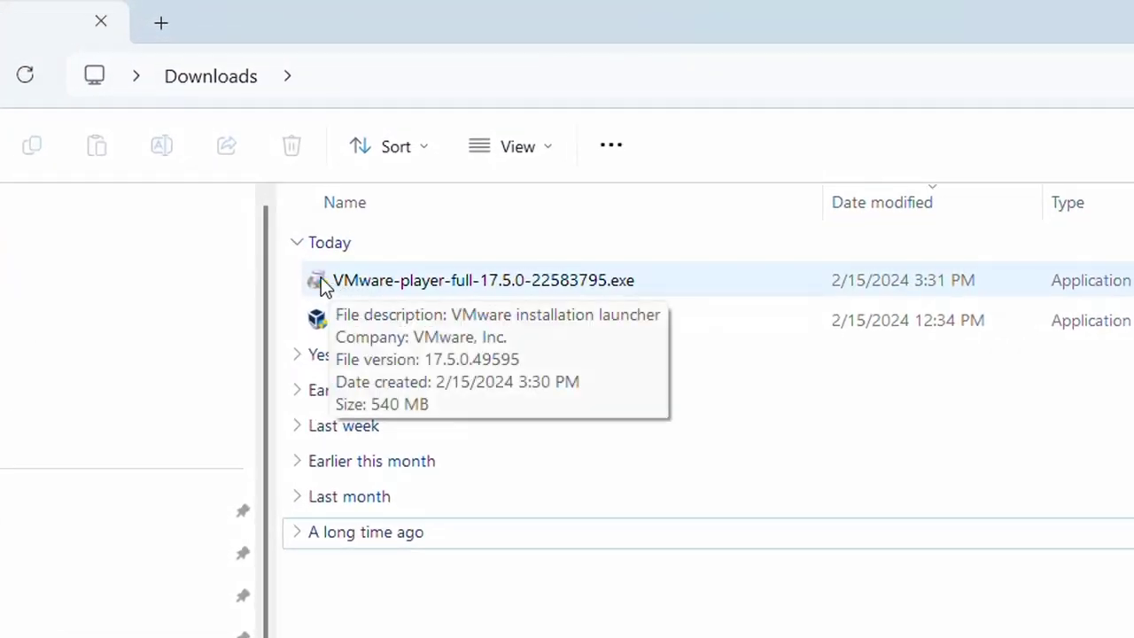
{"action": "left_click", "coordinate": [321, 283]}
{"action": "double_click", "coordinate": [321, 283]}
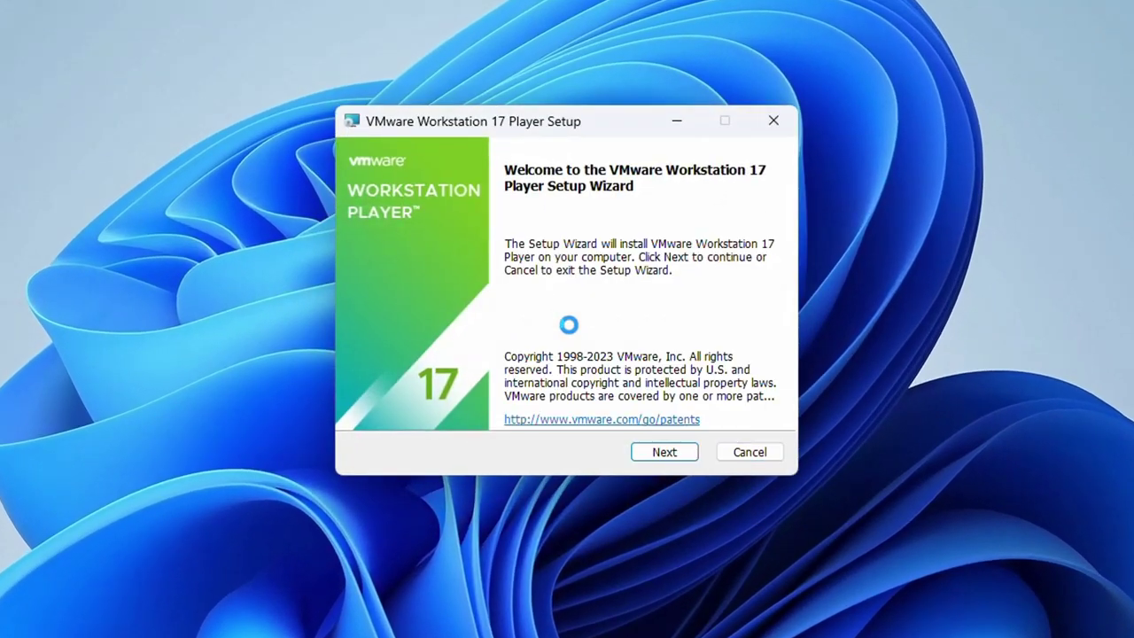
Pass the welcome page and accept the License Agreement terms.
{"action": "left_click", "coordinate": [664, 452]}
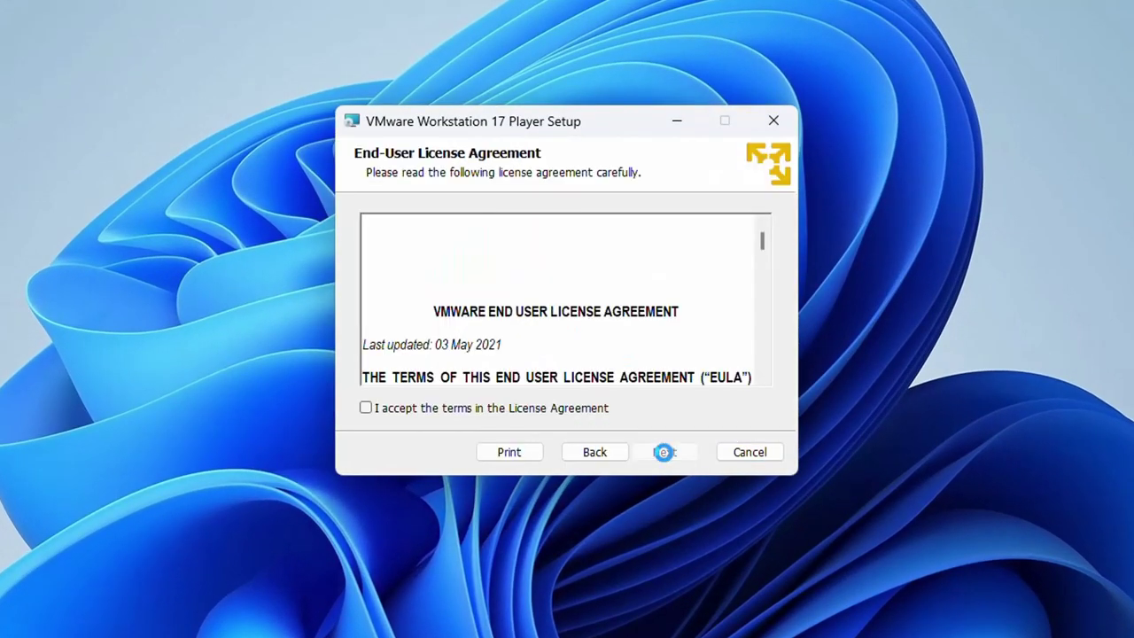
{"action": "left_click", "coordinate": [462, 407]}
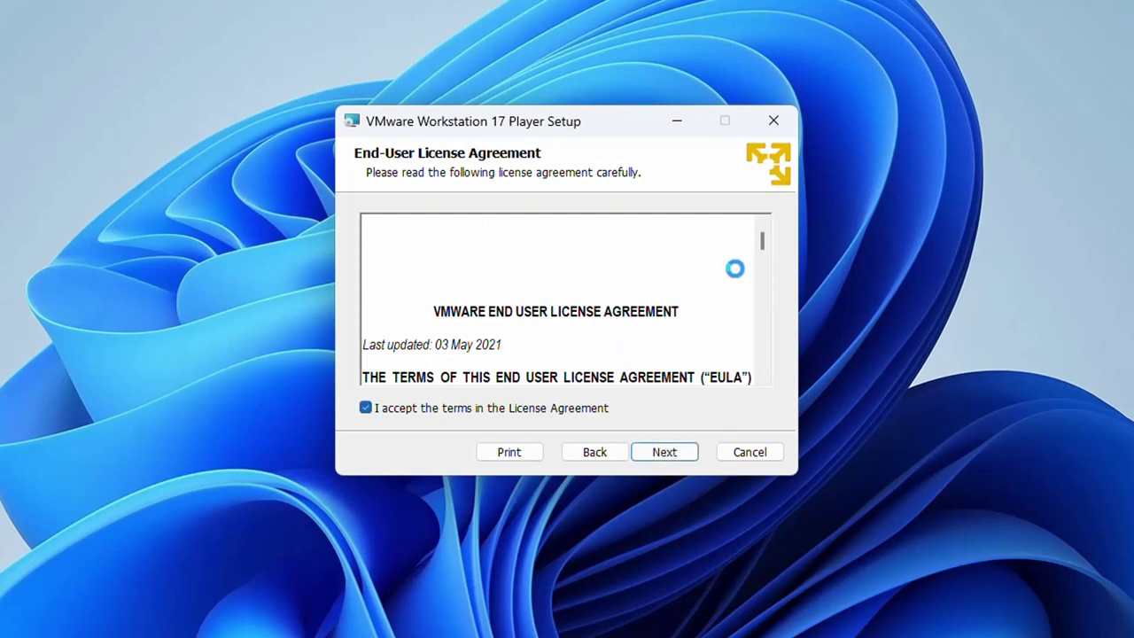
{"action": "left_click", "coordinate": [664, 451]}
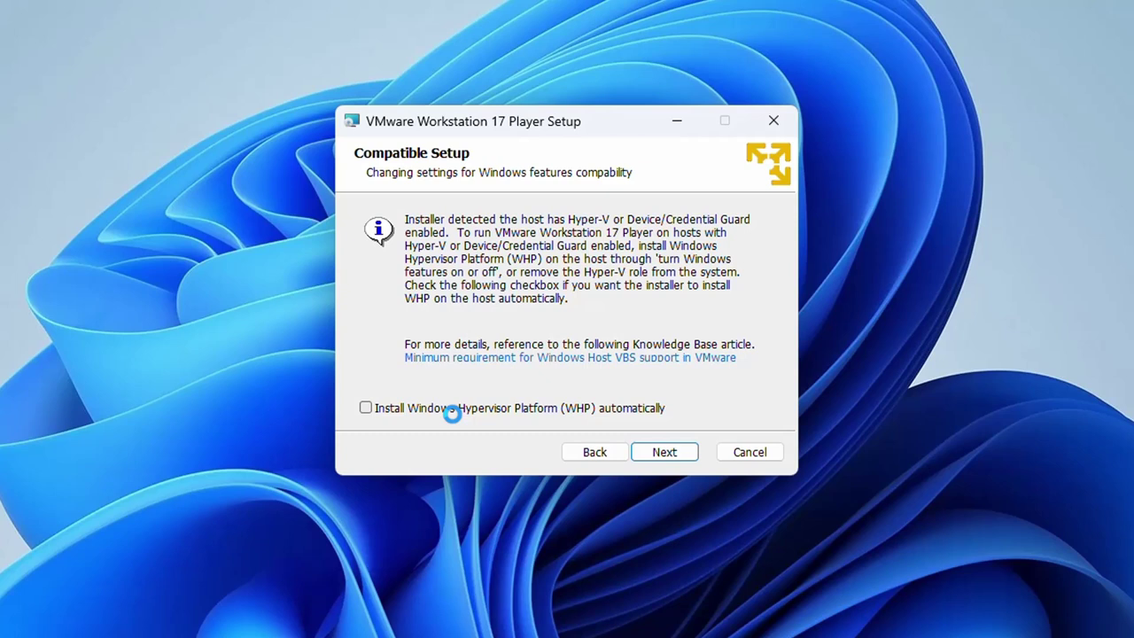
Enable automatic Windows Hypervisor Platform install and keep the default custom setup location.
{"action": "left_click", "coordinate": [425, 408]}
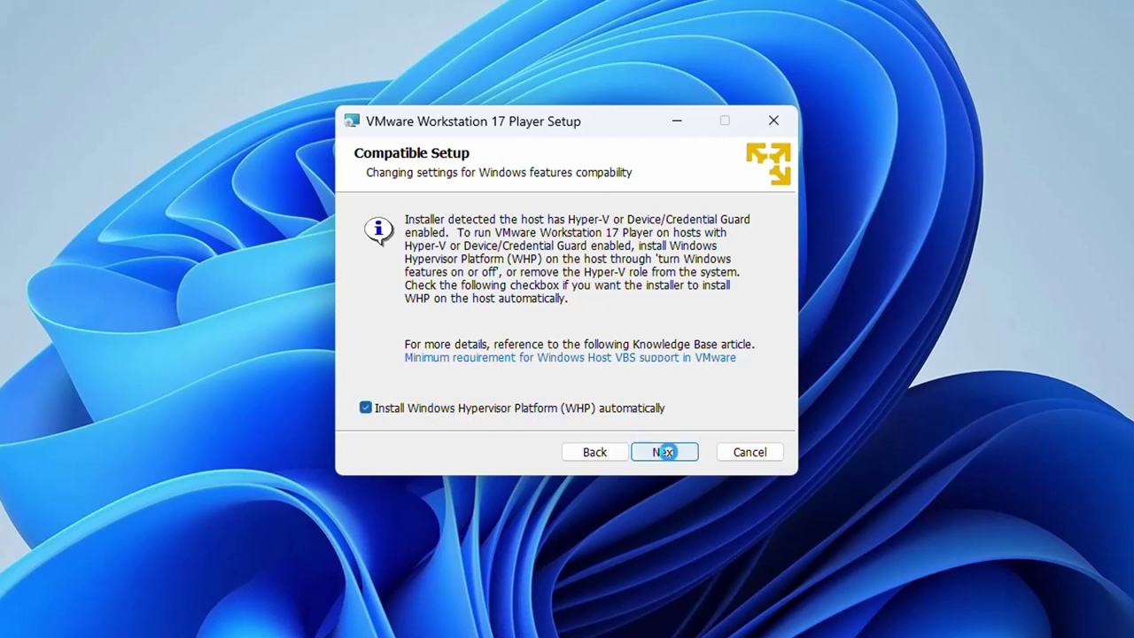
{"action": "left_click", "coordinate": [664, 452]}
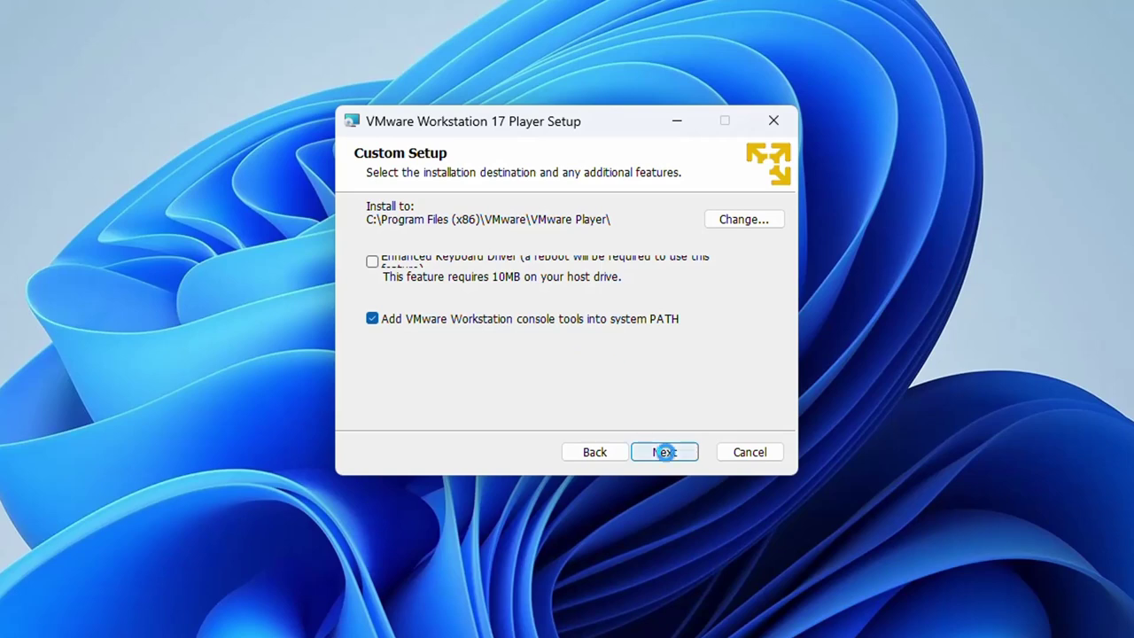
{"action": "left_click", "coordinate": [665, 452]}
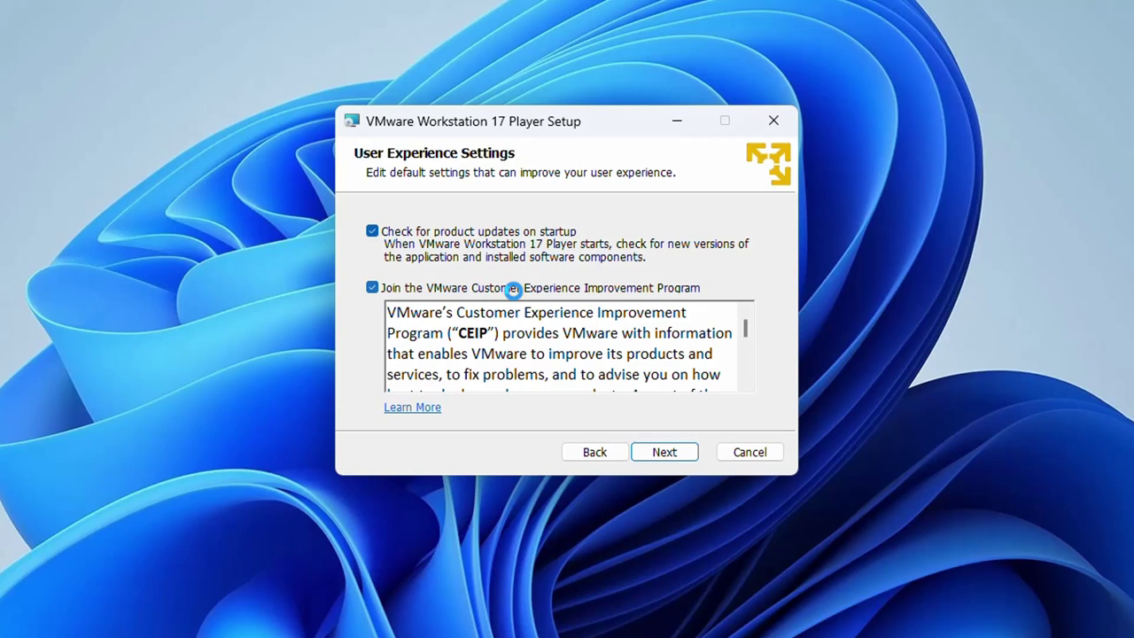
Opt out of the Customer Experience Improvement Program and skip the desktop shortcut.
{"action": "left_click", "coordinate": [371, 286]}
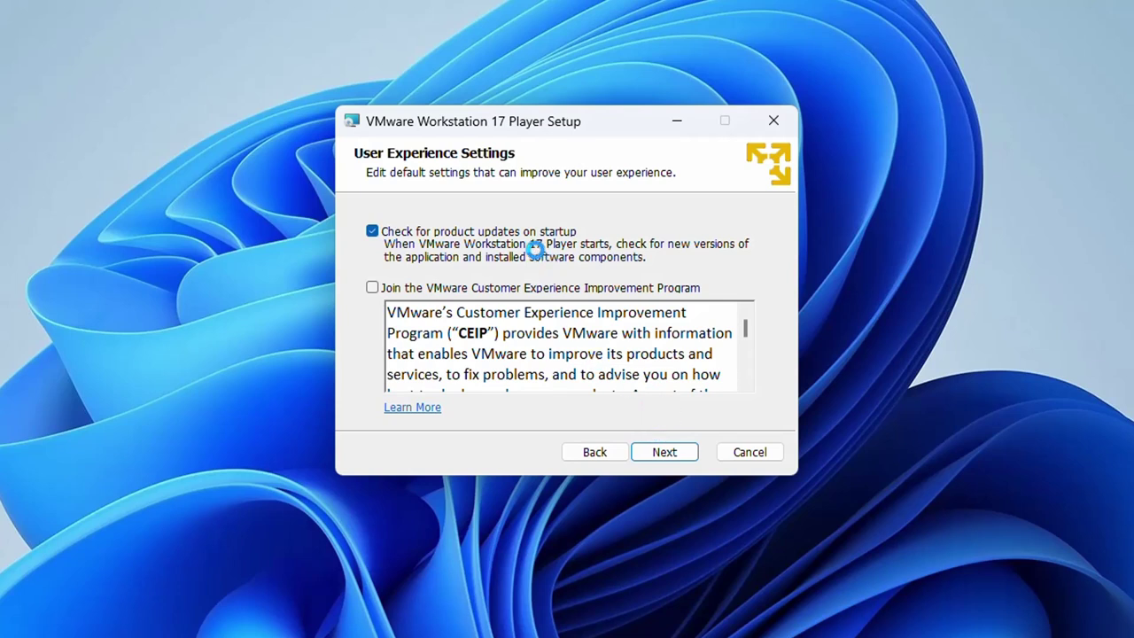
{"action": "left_click", "coordinate": [660, 452]}
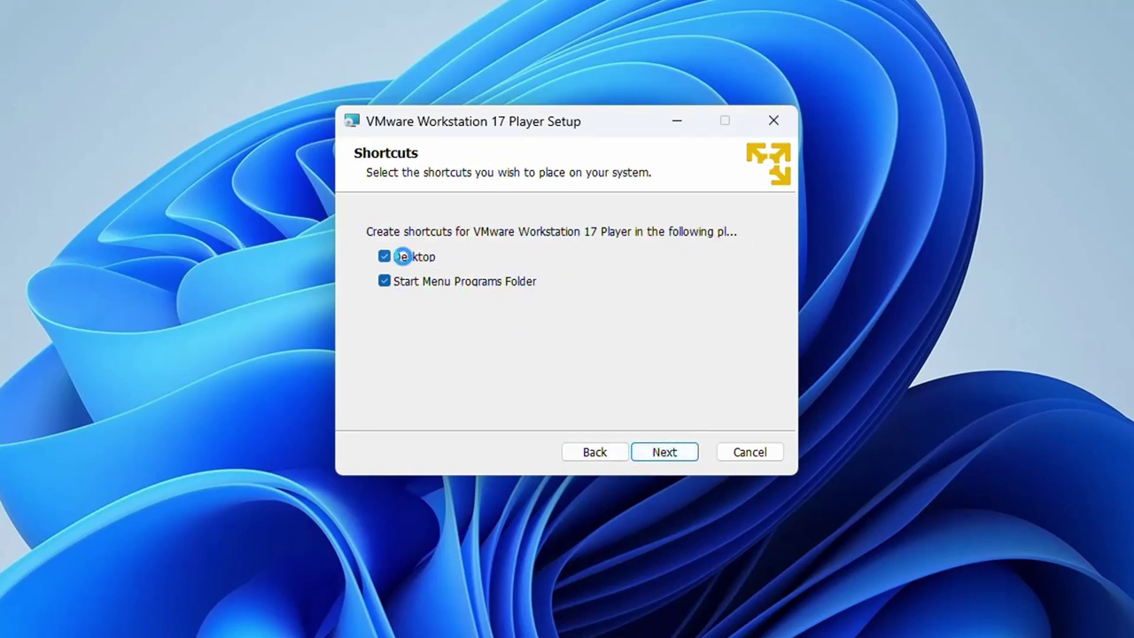
{"action": "left_click", "coordinate": [404, 256]}
{"action": "left_click", "coordinate": [655, 446]}
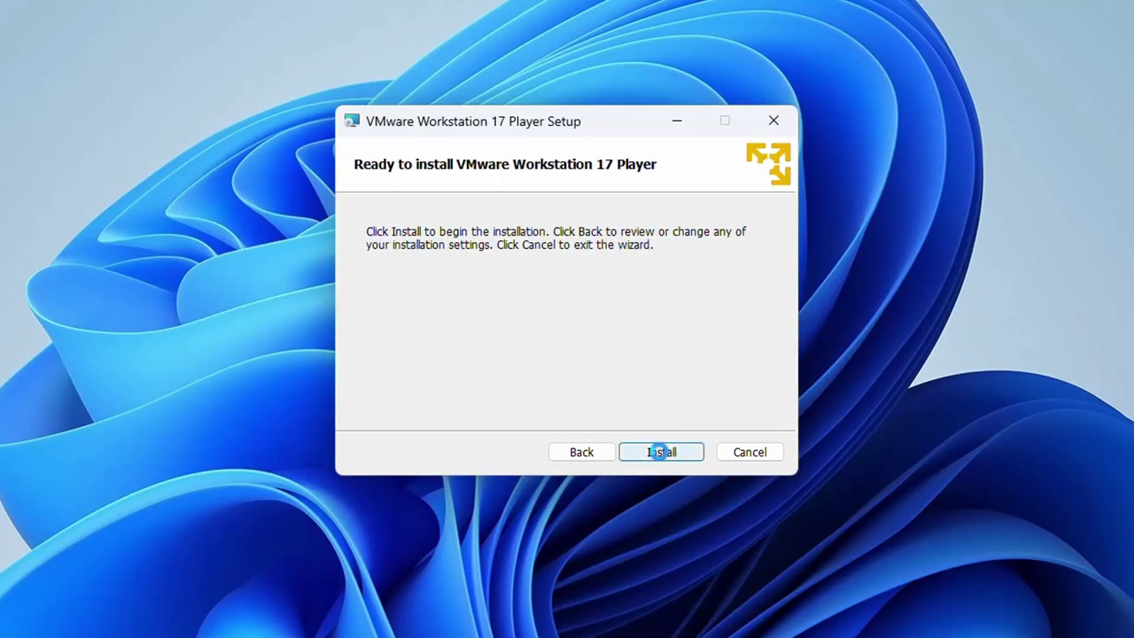
Install Workstation 17 Player and finish the setup wizard once it completes.
{"action": "left_click", "coordinate": [661, 452]}
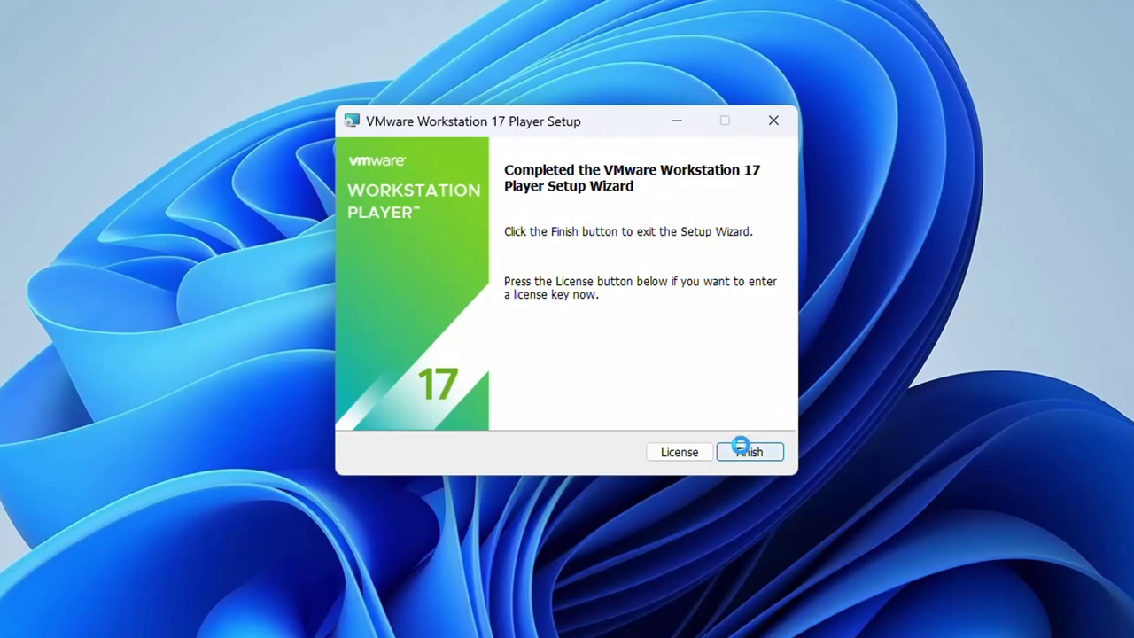
{"action": "left_click", "coordinate": [741, 450]}
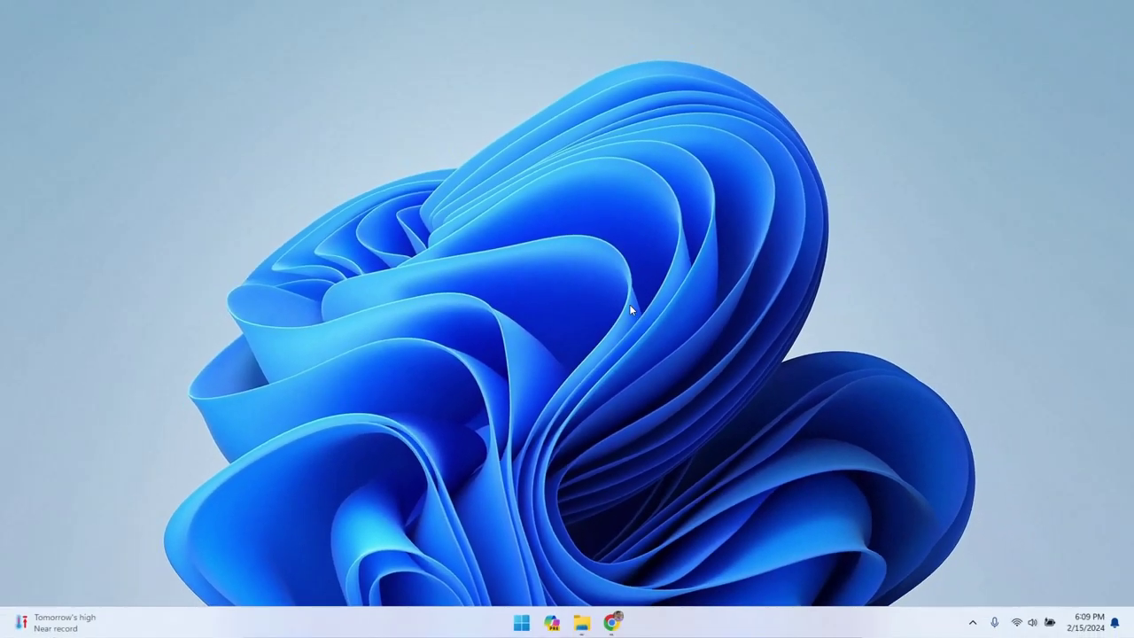
Search 'vmwa' in the Start menu and launch VMware Workstation 17 Player.
{"action": "key", "text": "super"}
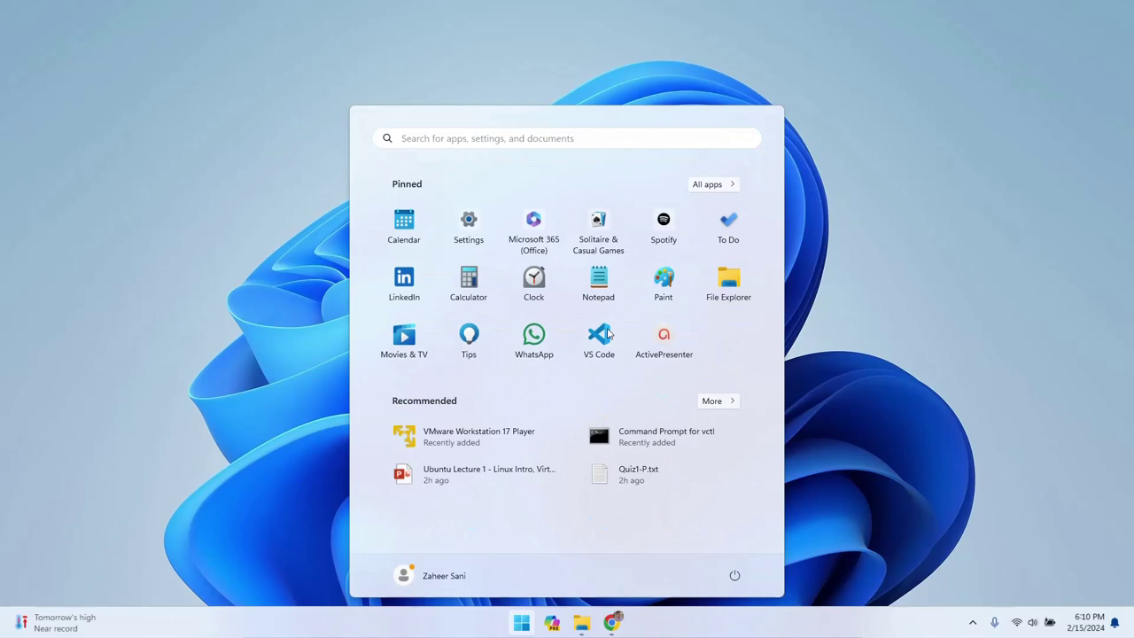
{"action": "type", "text": "vmwa"}
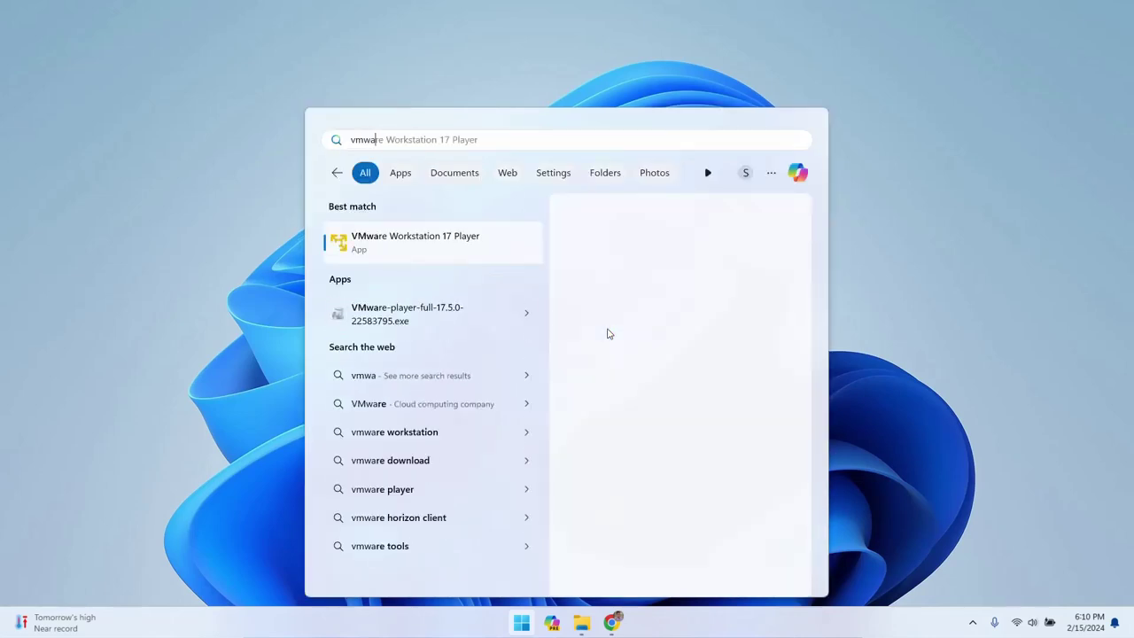
{"action": "left_click", "coordinate": [470, 252]}
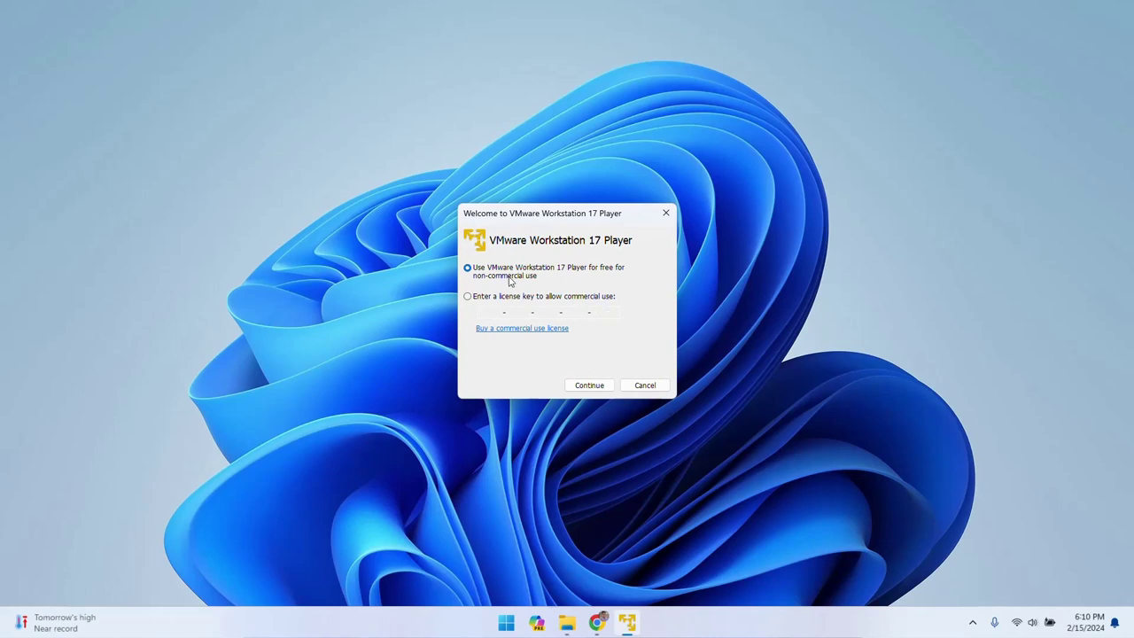
Continue with free non-commercial use and finish the welcome dialog.
{"action": "left_click", "coordinate": [590, 386]}
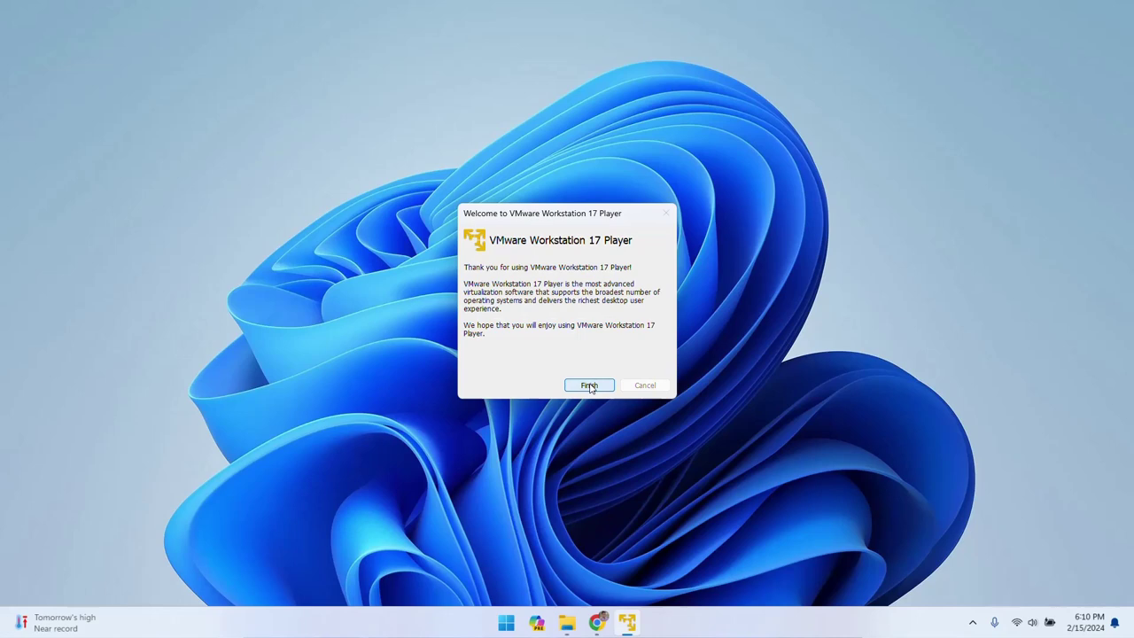
{"action": "left_click", "coordinate": [590, 387]}
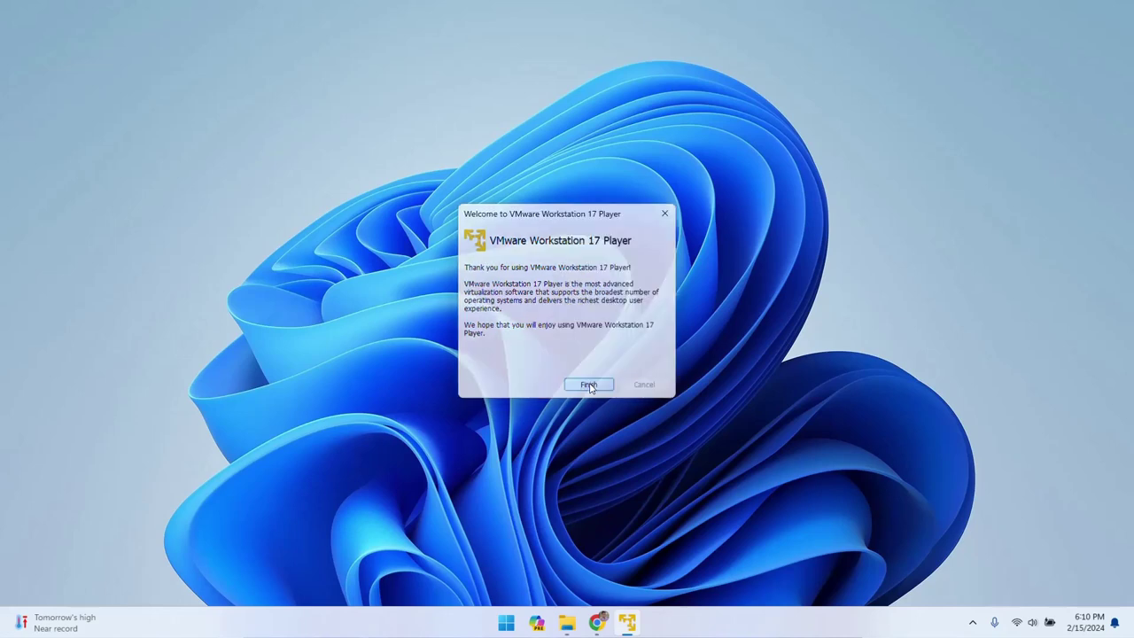